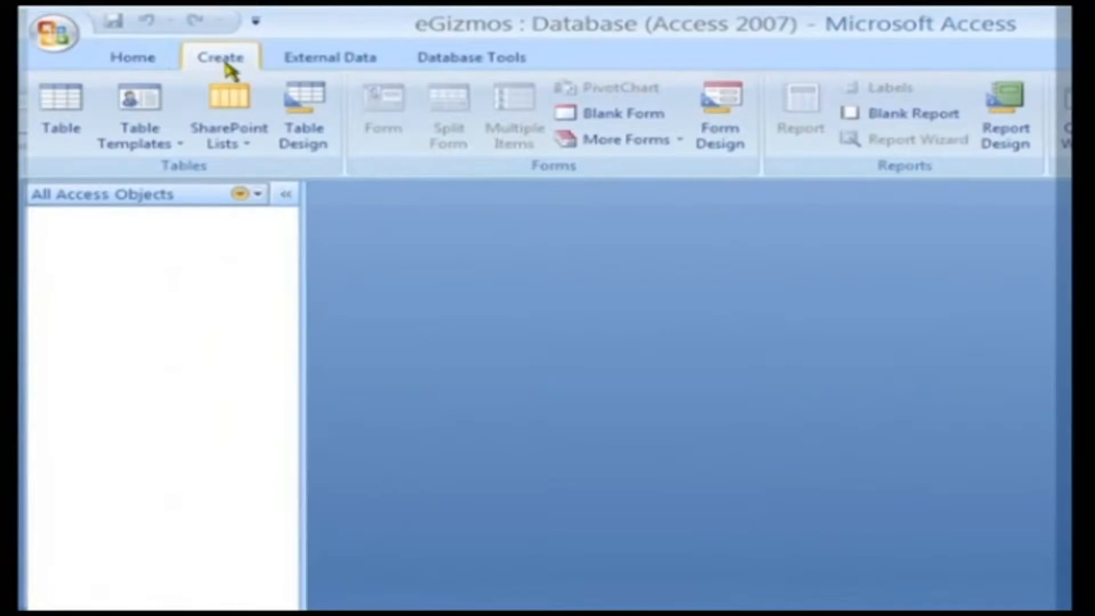
Create a new table in Design view and add a Category_ID field of type Number with the description "Unique Identifier".
click(318, 123)
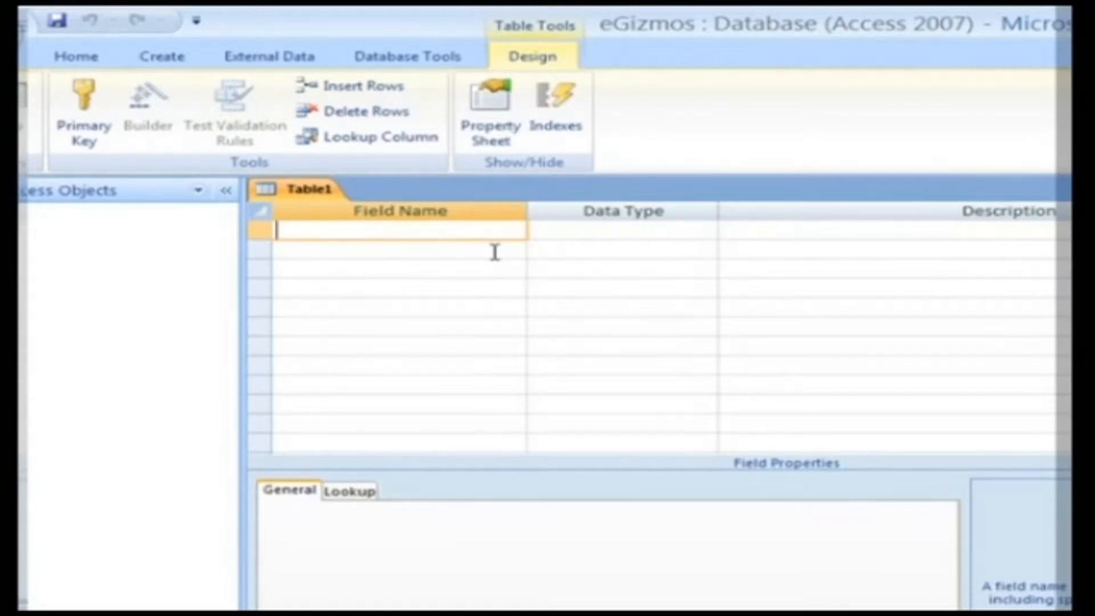
text(Category_ID)
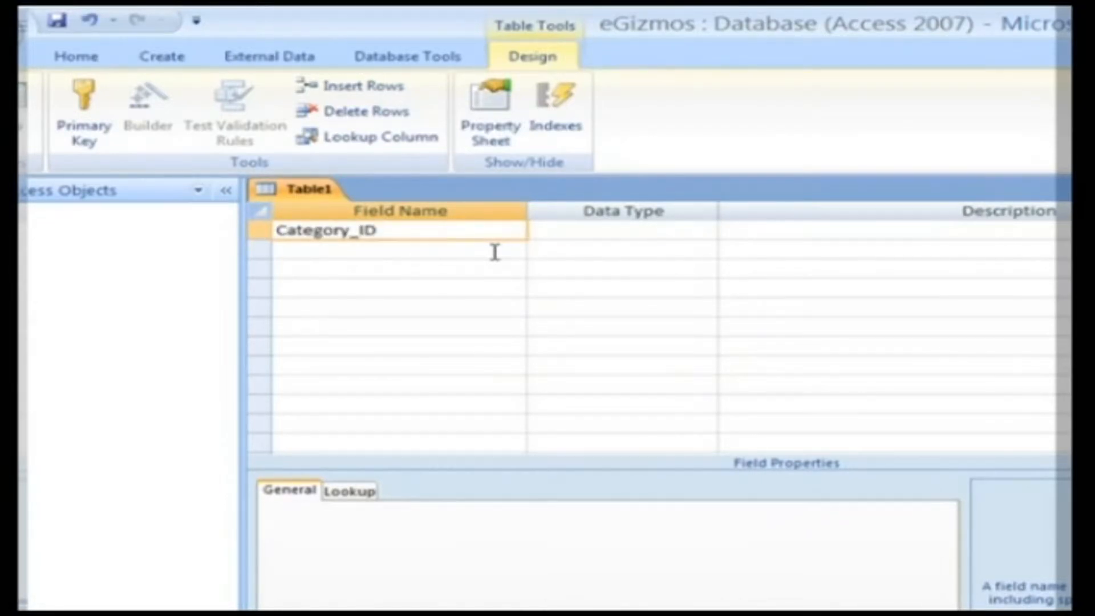
key(Tab)
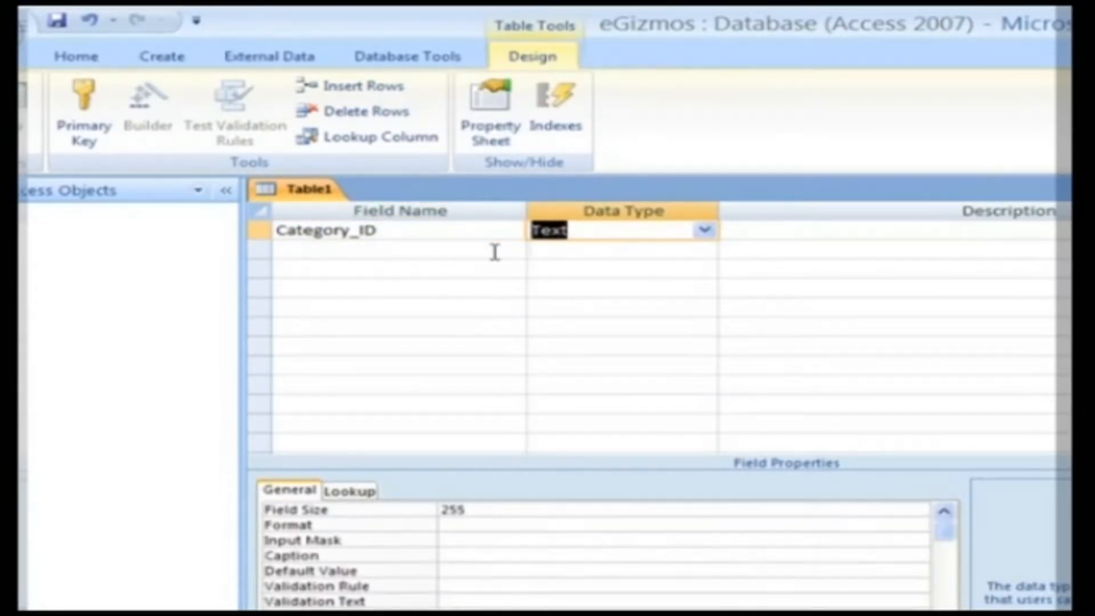
click(705, 231)
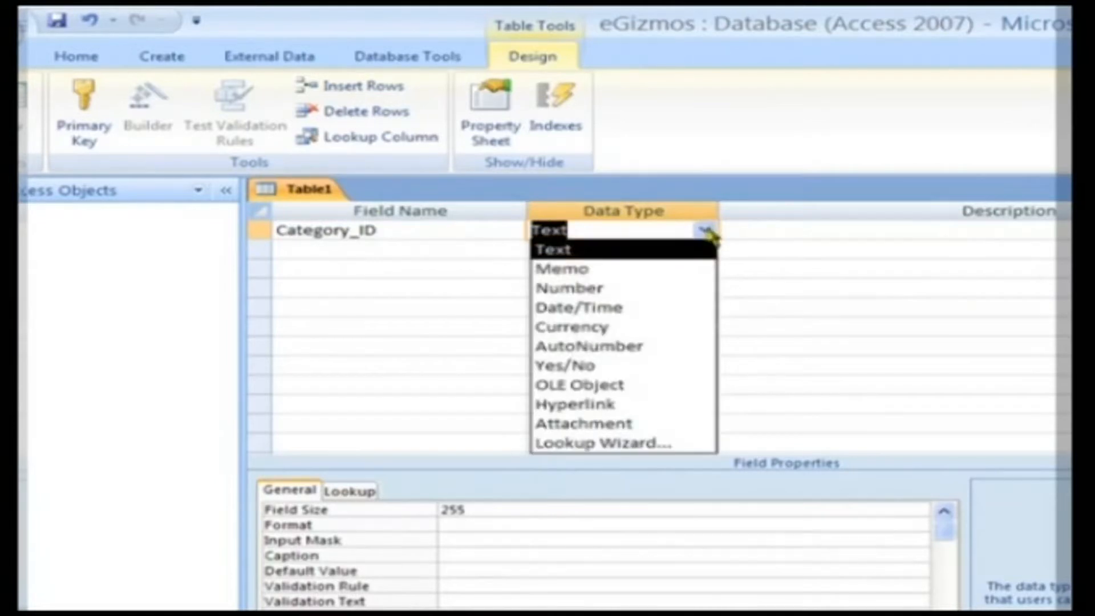
click(667, 291)
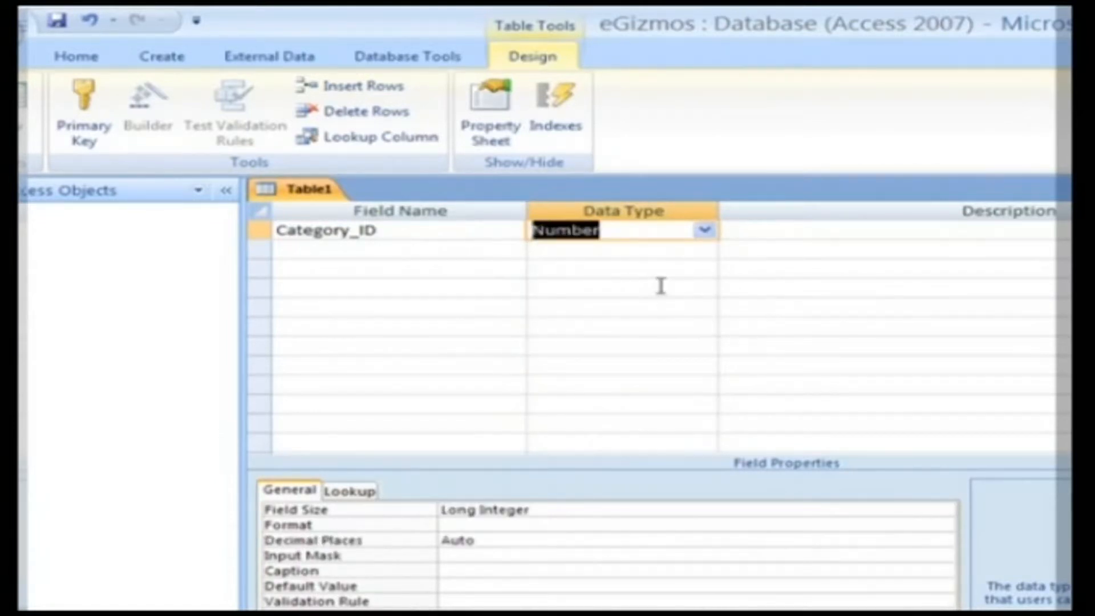
click(742, 233)
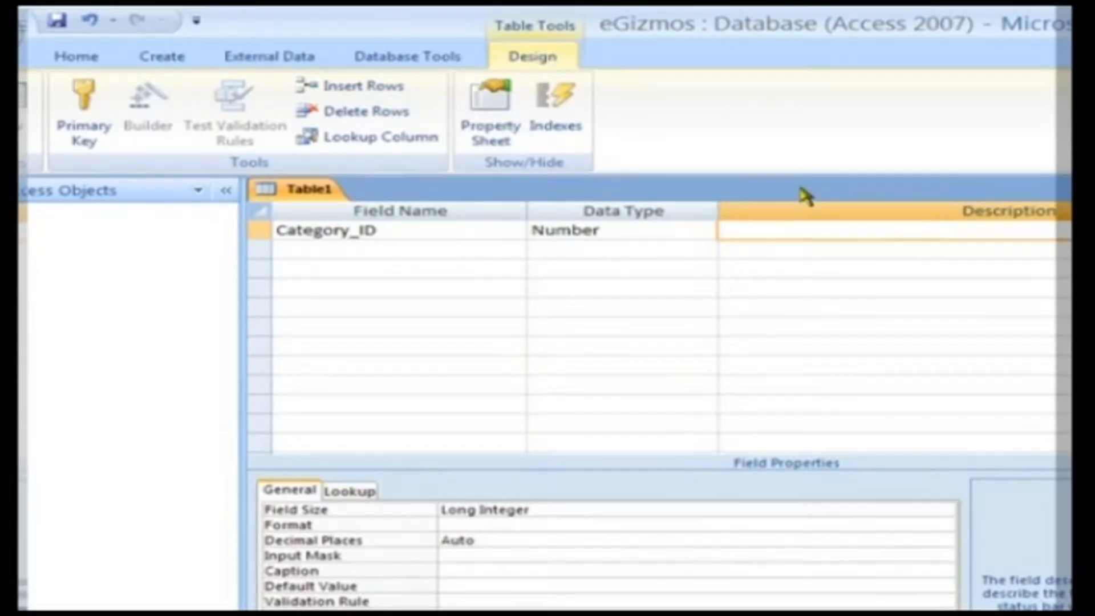
text(Unique Identifier)
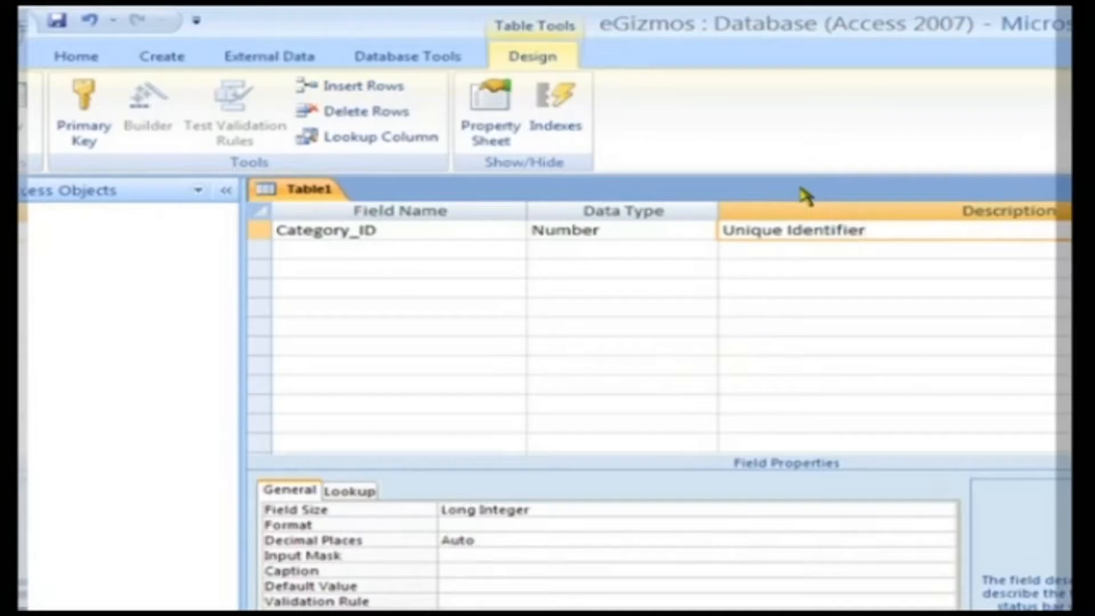
key(Return)
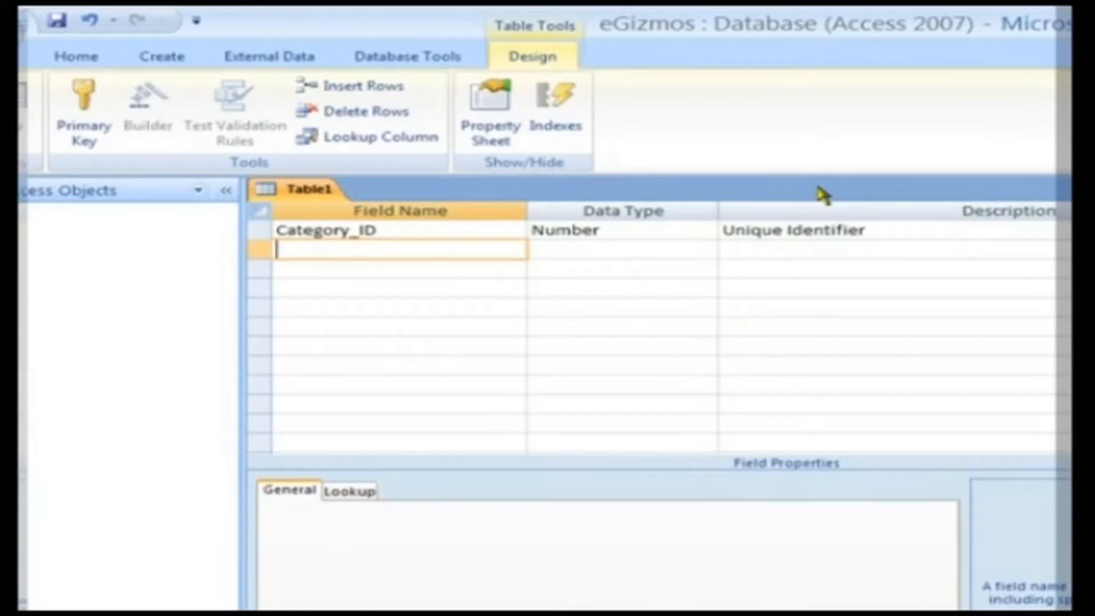
Add a Category_Name field of type Text with the description "Name for the Category".
text(Category_)
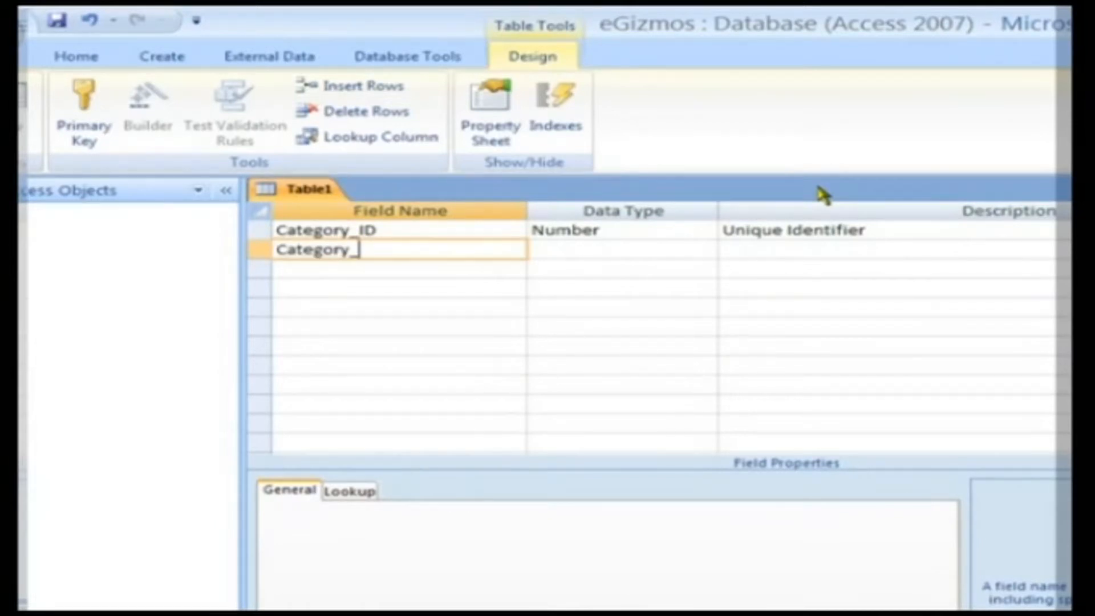
text(Name)
key(Tab)
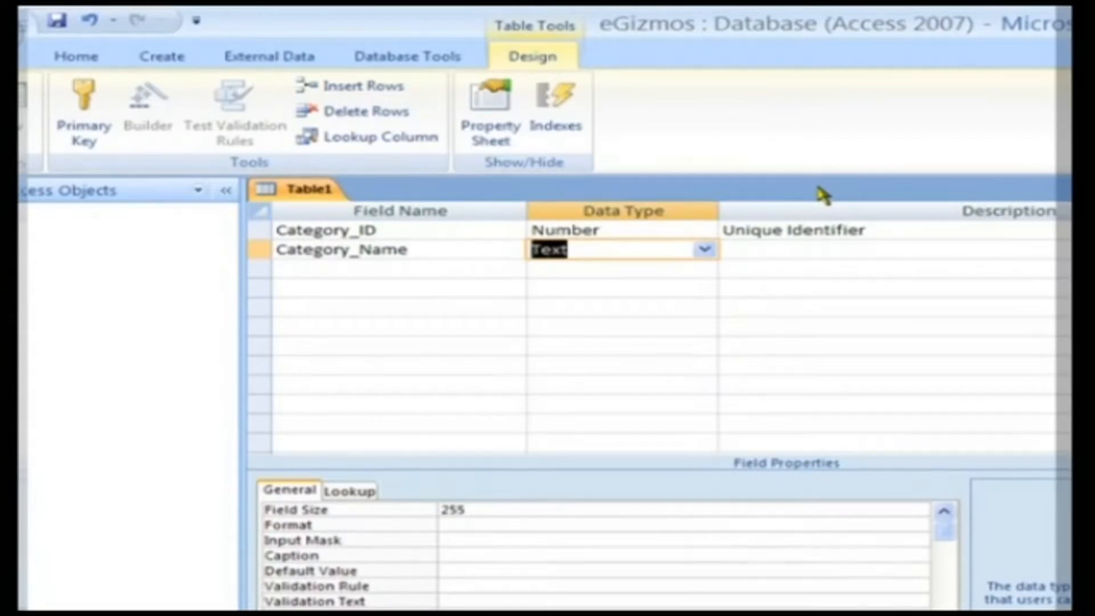
click(851, 247)
text(N)
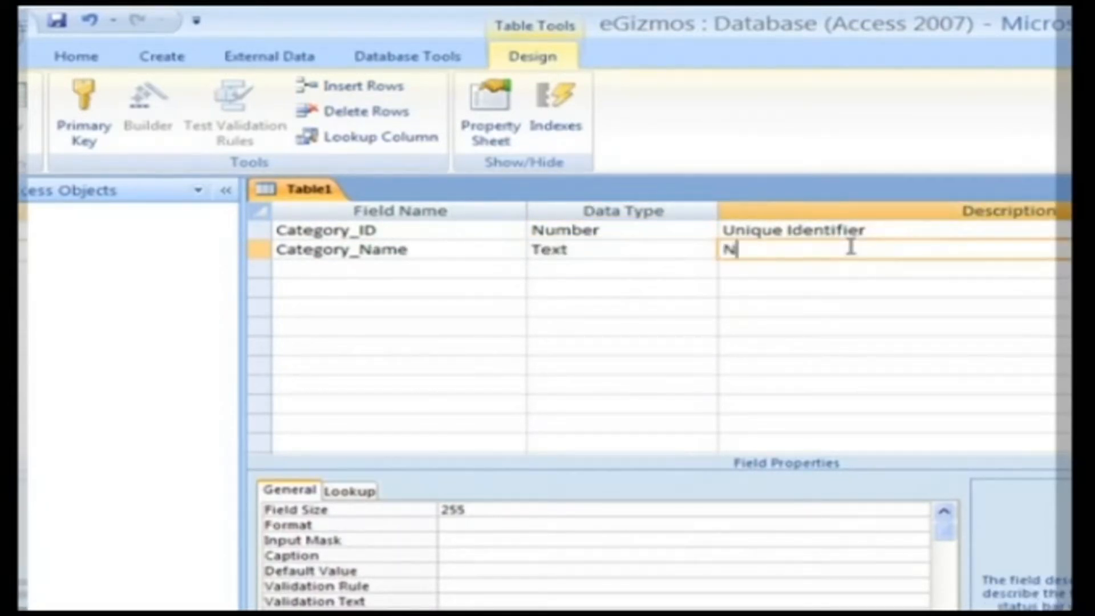
text(ame for the Category)
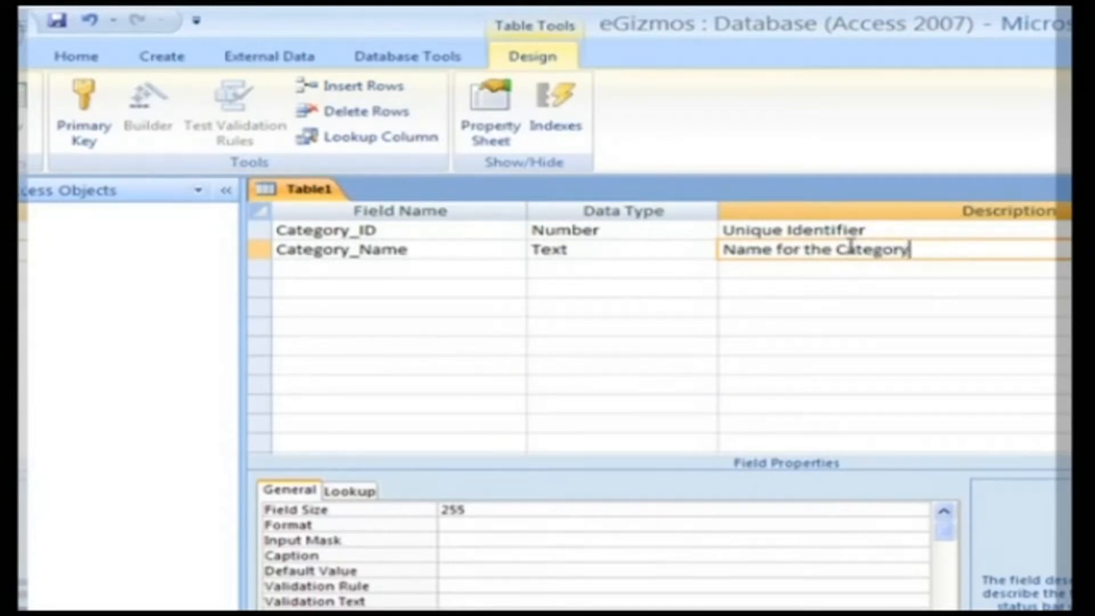
key(Return)
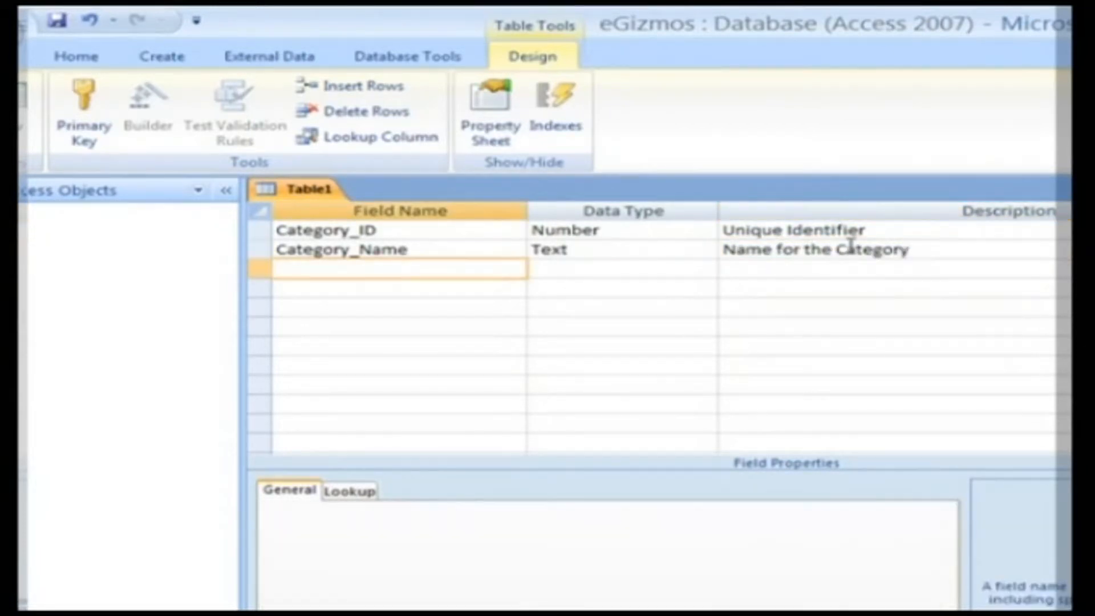
Add a Category_Parent field of type Number with the description "Parent Identifier".
text(Category_Parent)
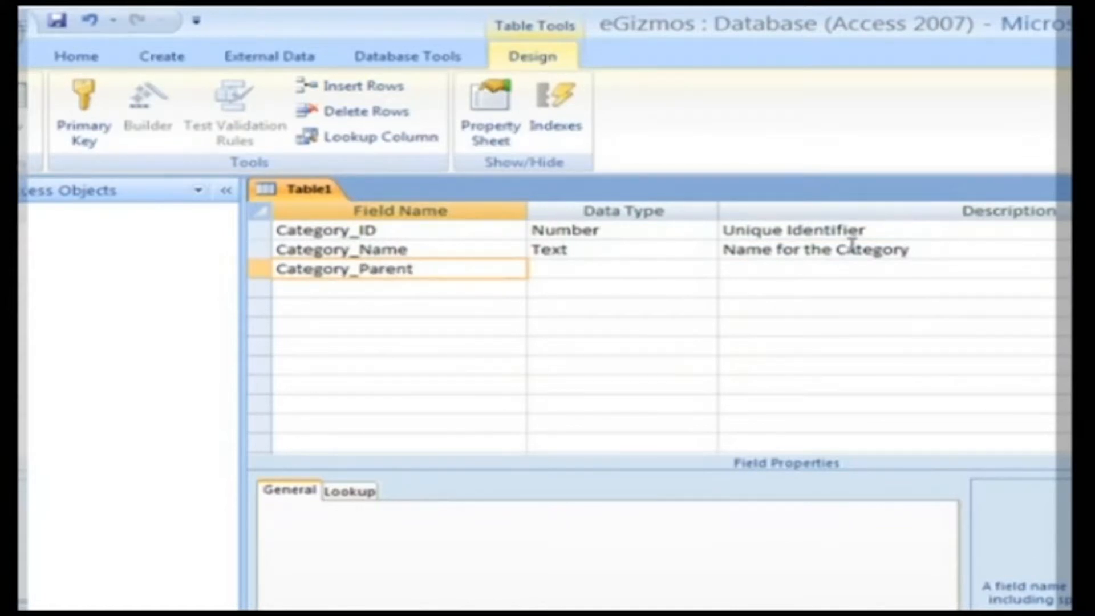
key(Return)
key(alt+Down)
key(Down)
key(Down)
key(Return)
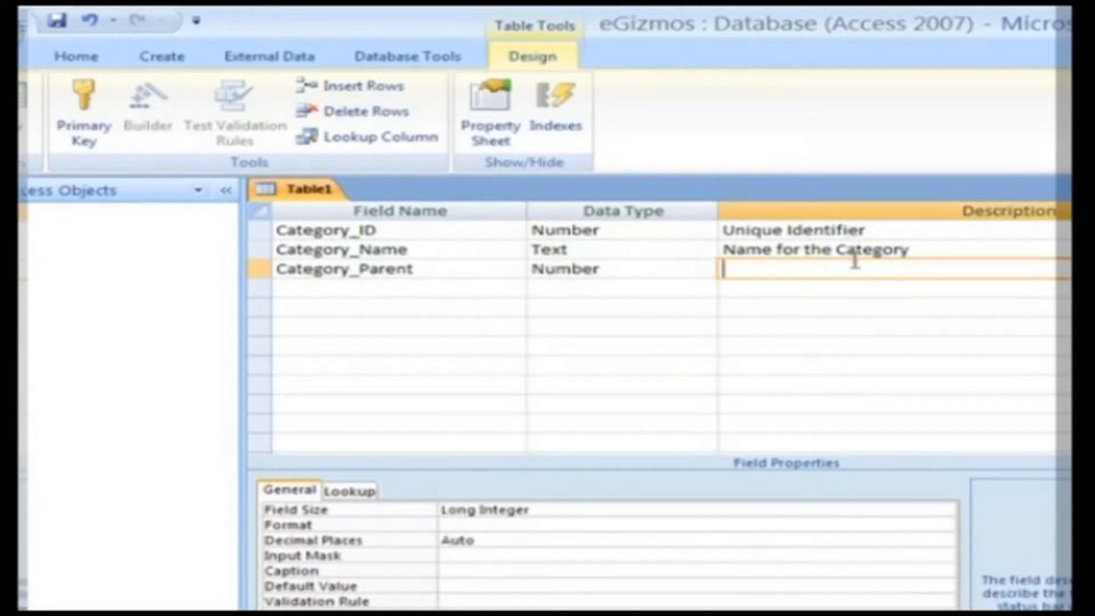
text(Parent Identifier)
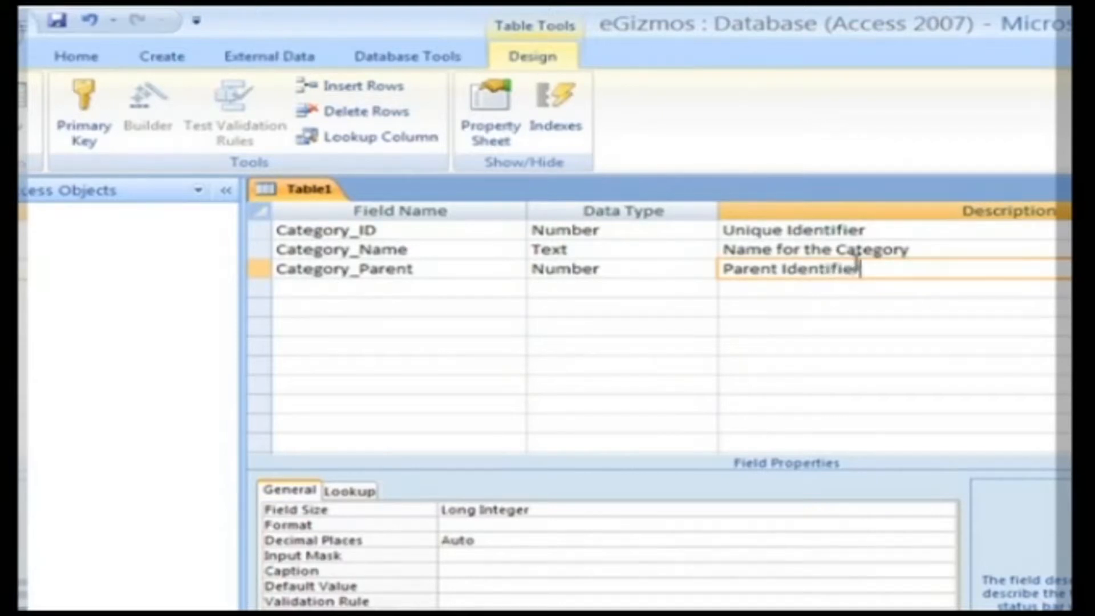
key(Return)
Add a Category_Product field of type Text with the description "Category of Product".
text(Category_Product)
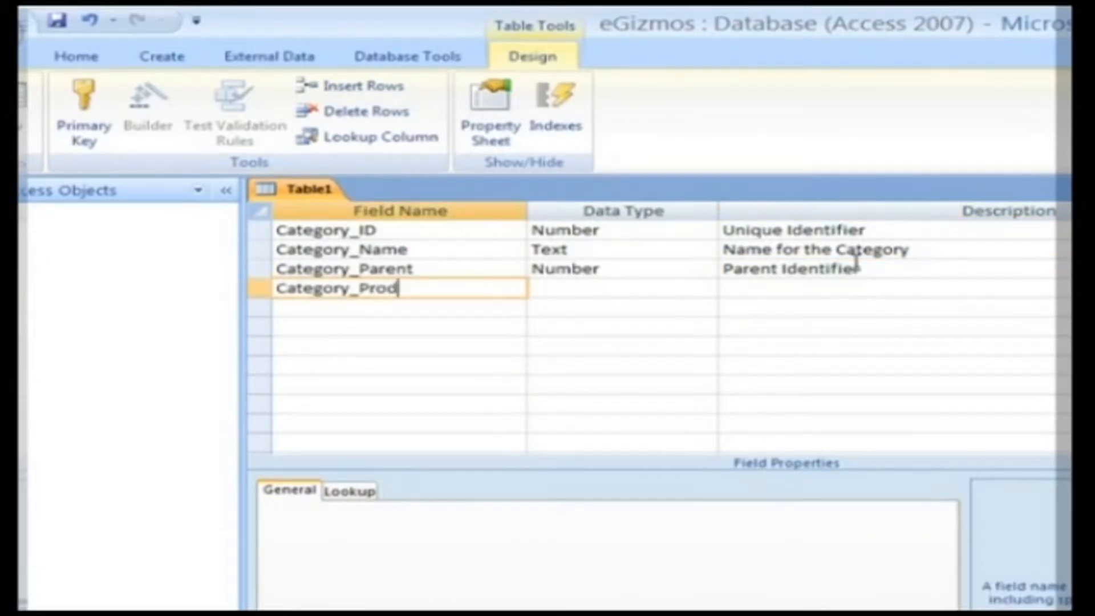
key(Return)
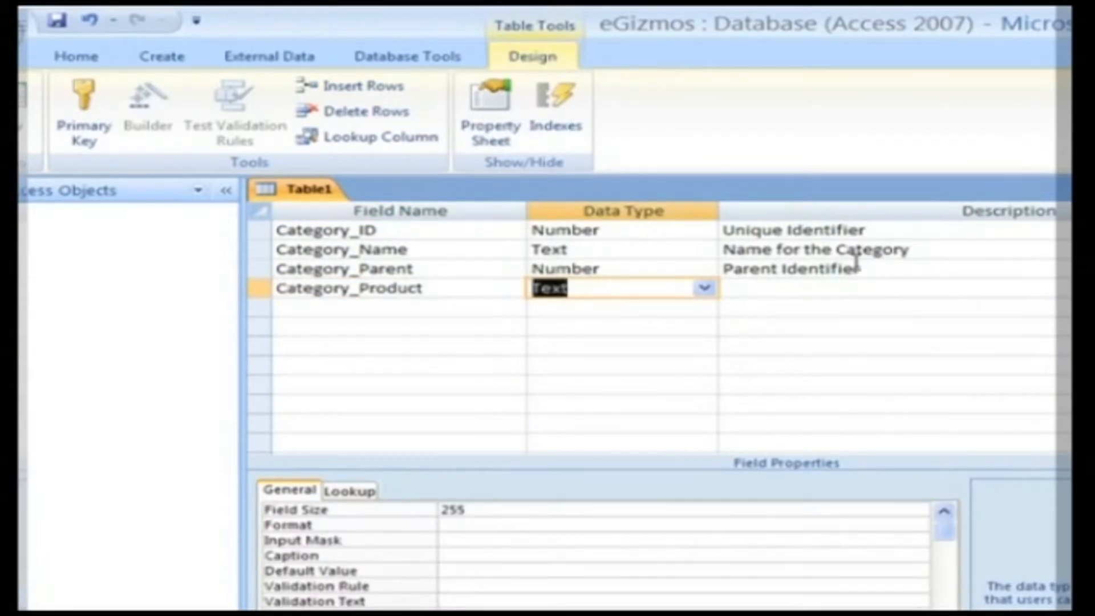
key(Return)
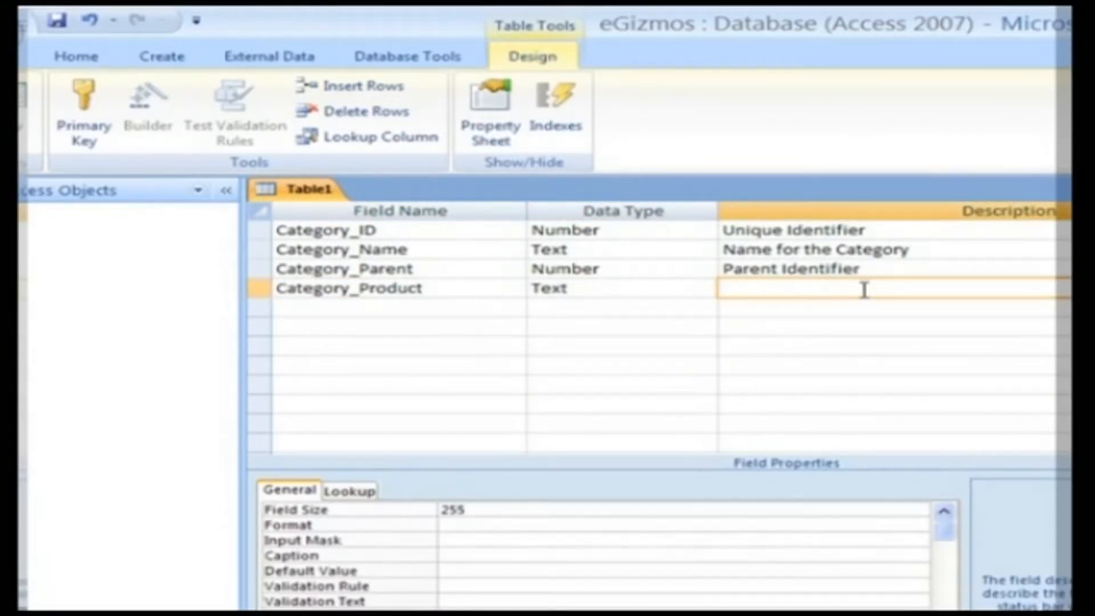
text(Category)
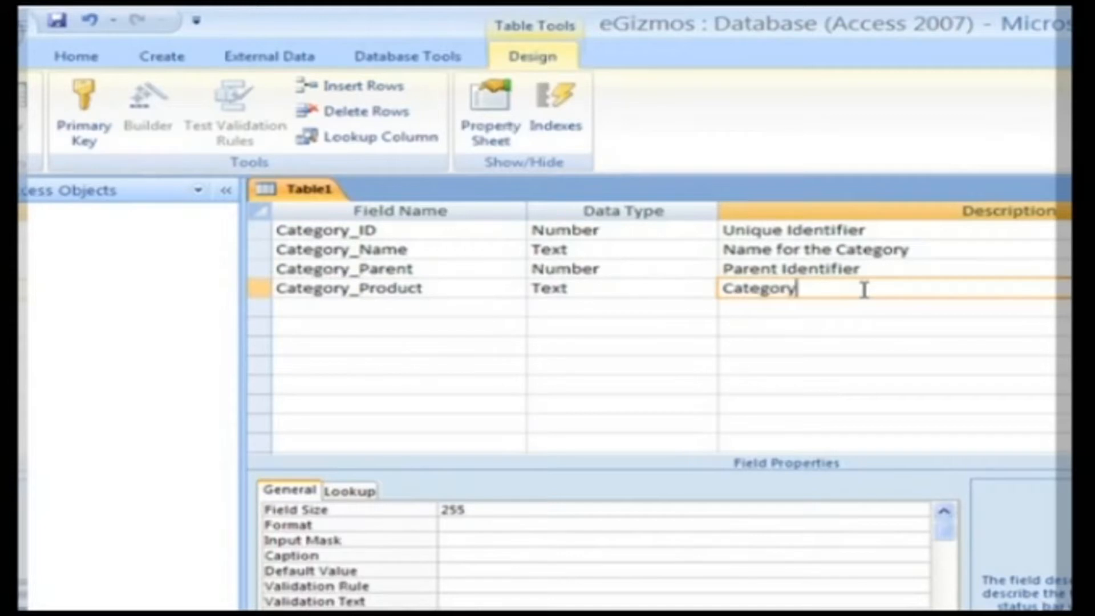
text( of Product)
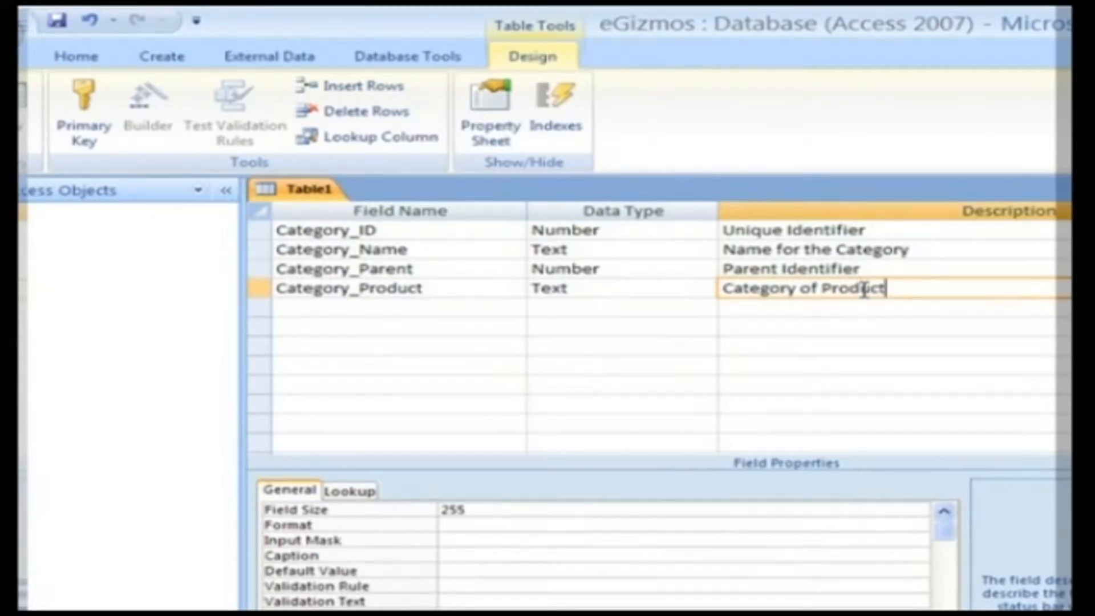
key(Return)
Add a Category_Product_Count field of type Number with the description "Total Products In Category".
text(Category_)
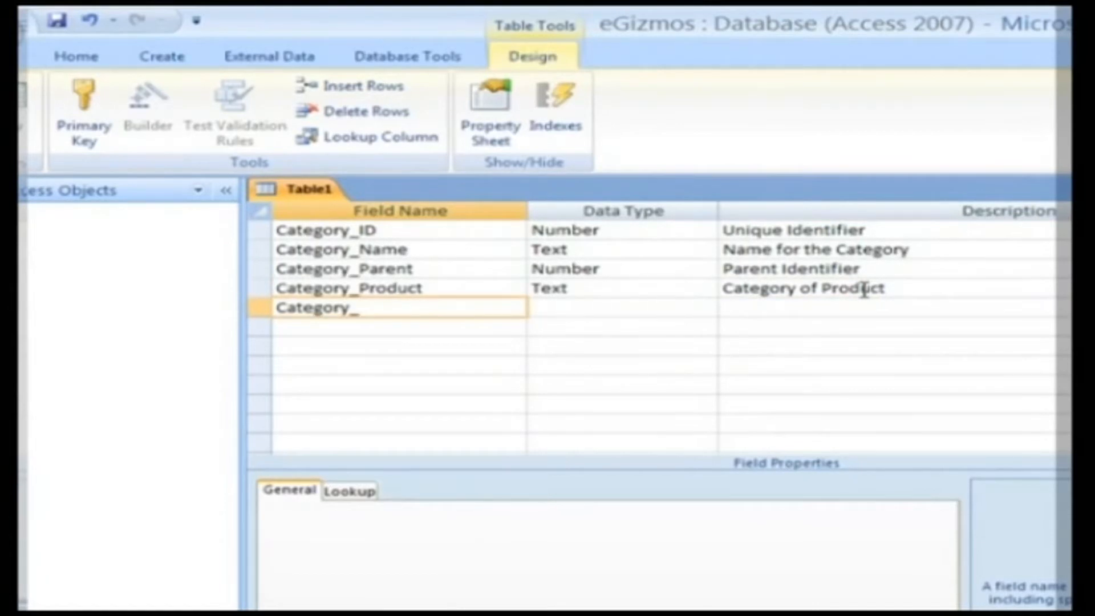
text(Product_Count)
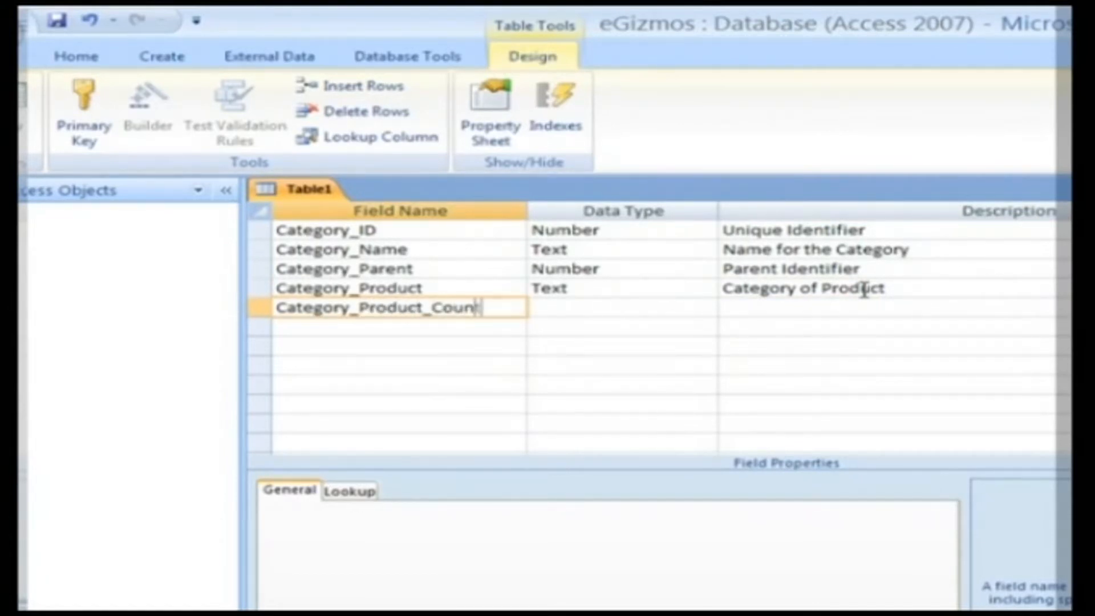
key(Return)
text(number)
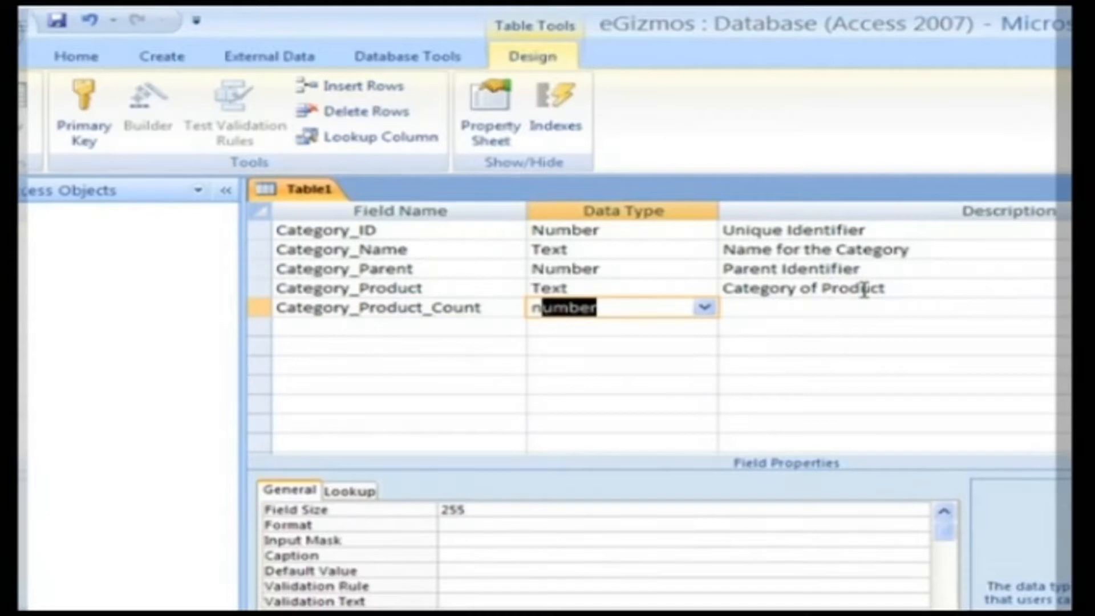
key(Return)
text(Total Pro)
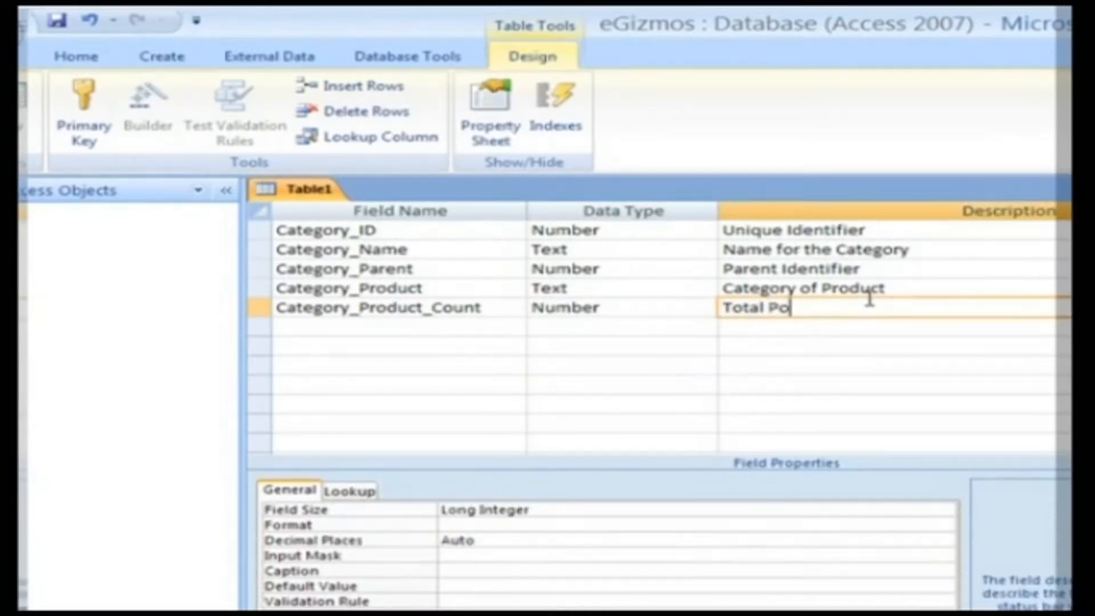
text(ducts I)
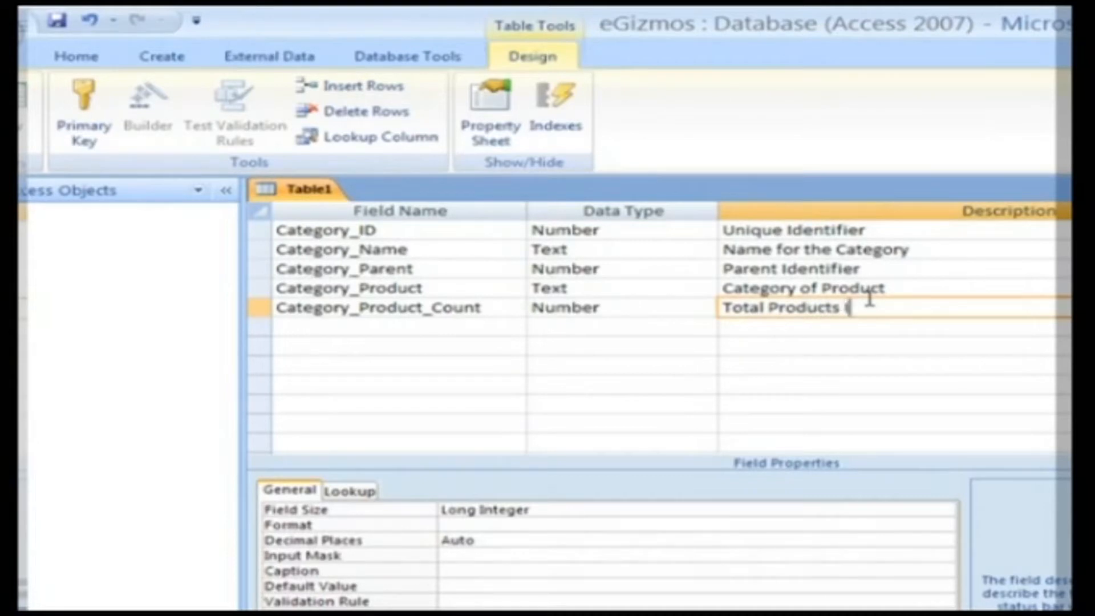
text(n Category)
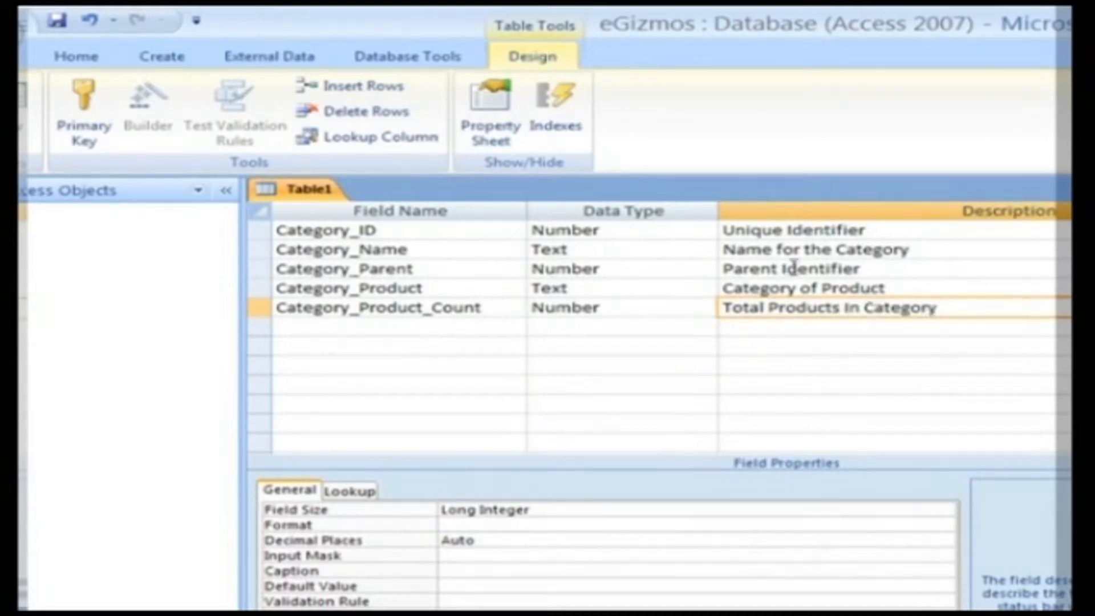
Save the table as Category without creating a primary key, and close it.
click(57, 20)
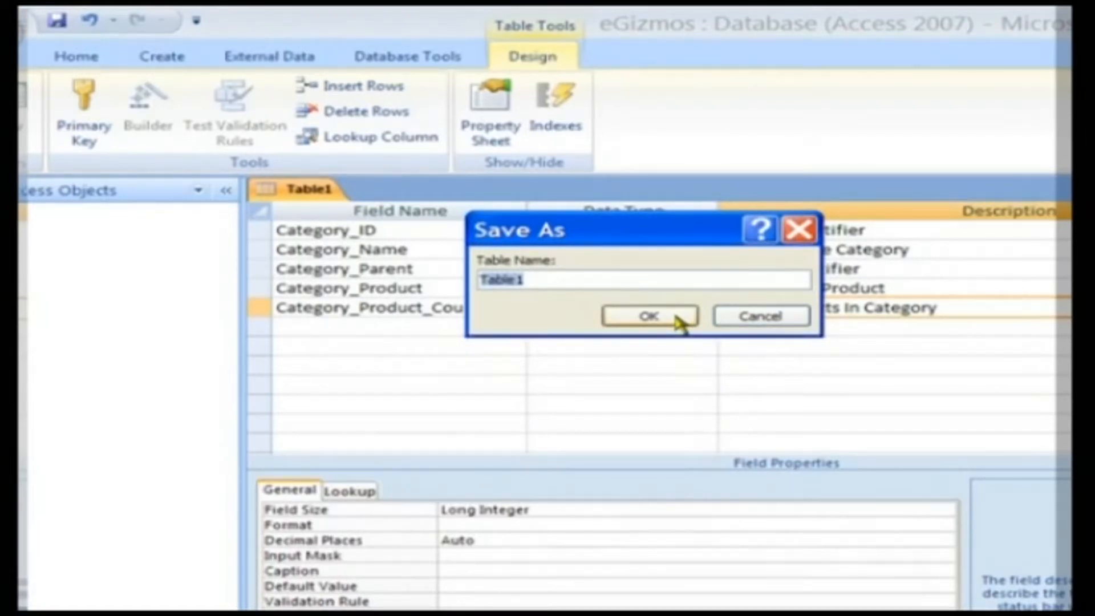
text(Cate)
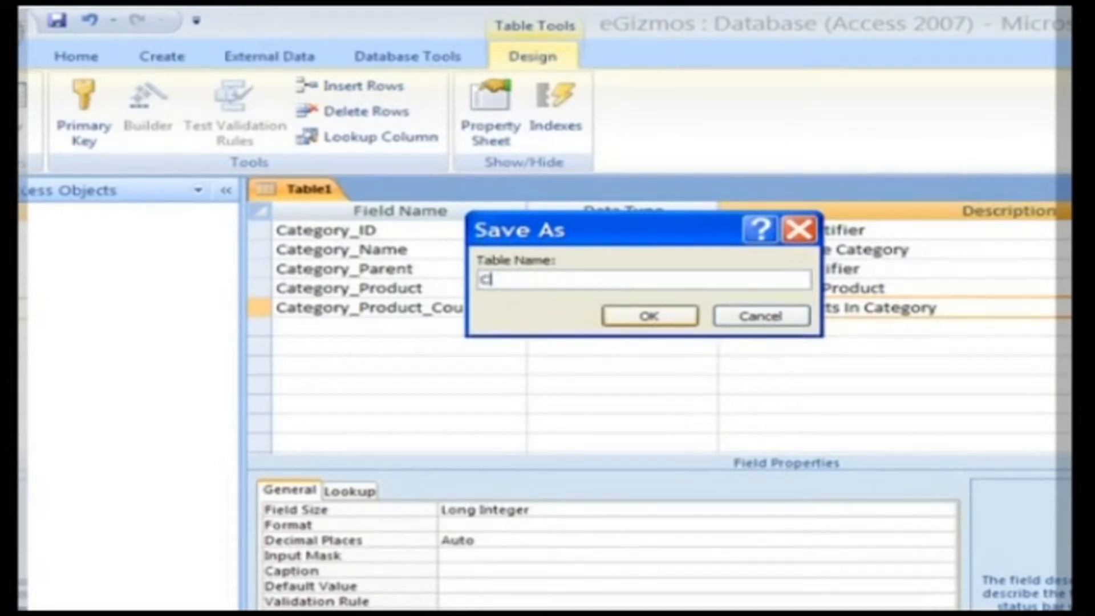
text(gory)
click(679, 320)
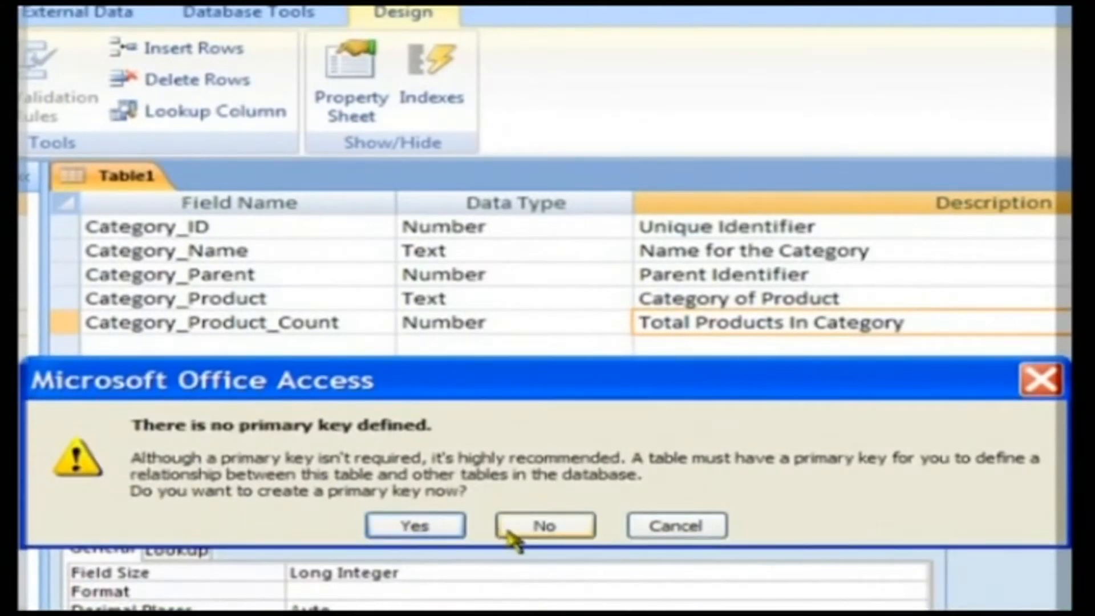
click(508, 532)
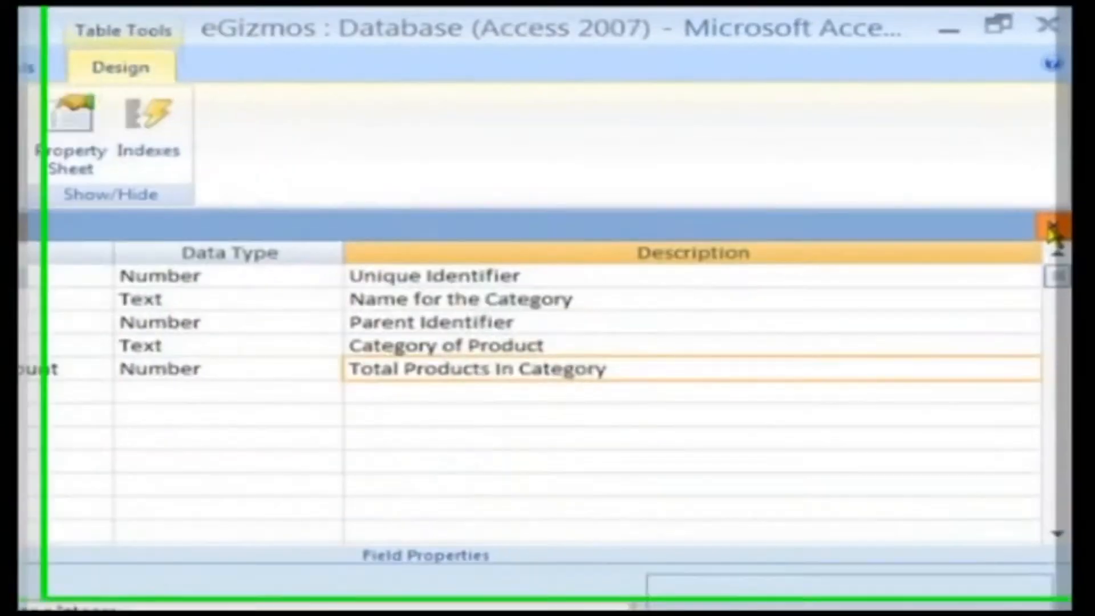
click(1059, 178)
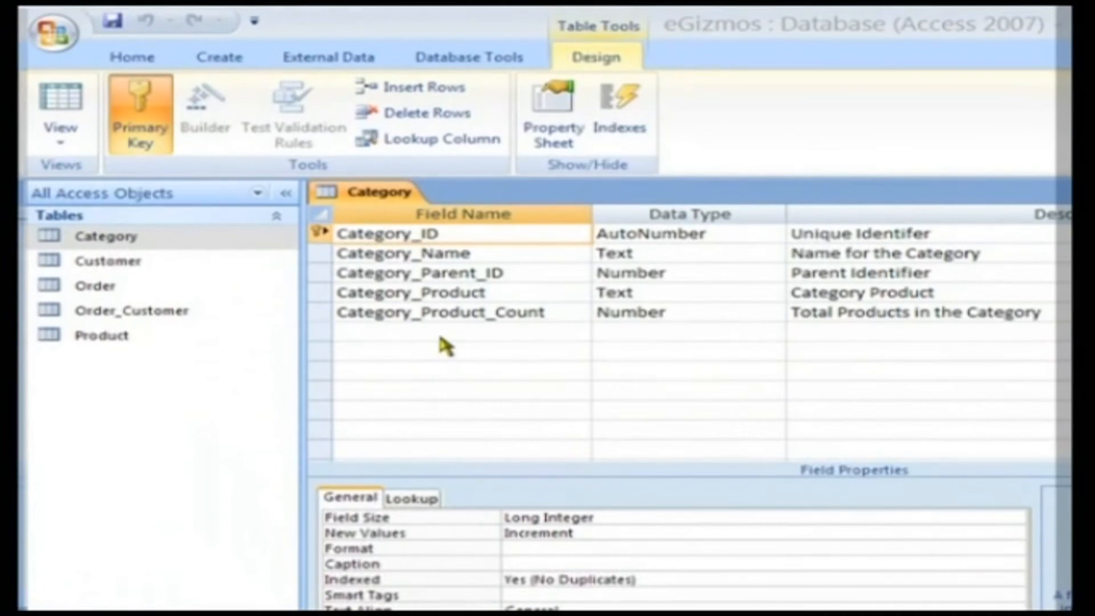
Add a Category_Header field of type Text described as "Header Information for the Category" below the Category table's existing fields, and save the table.
click(440, 334)
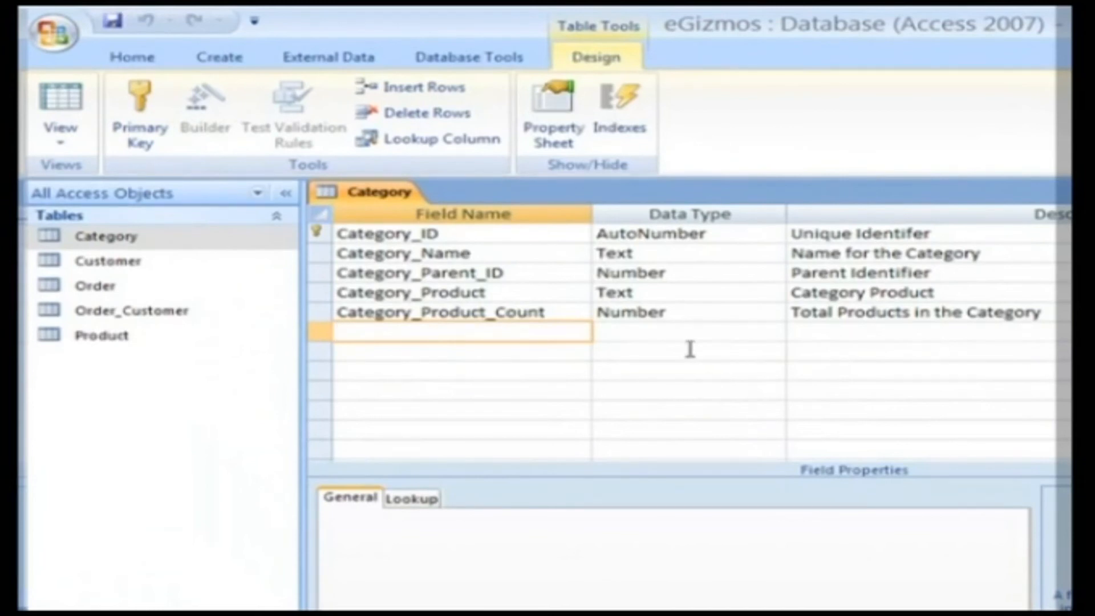
text(Category_Header)
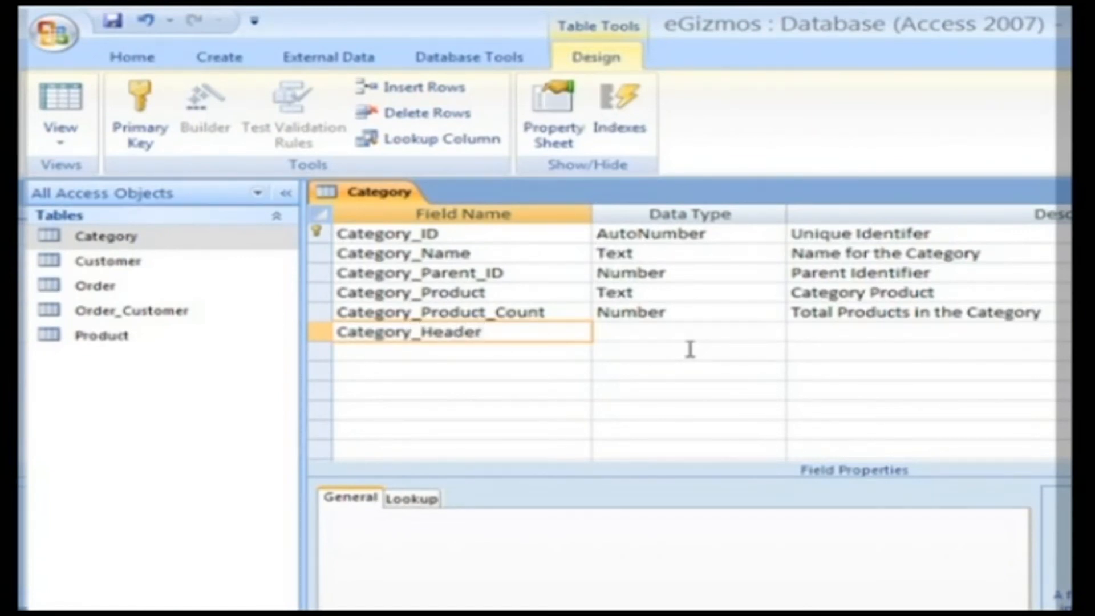
key(Tab)
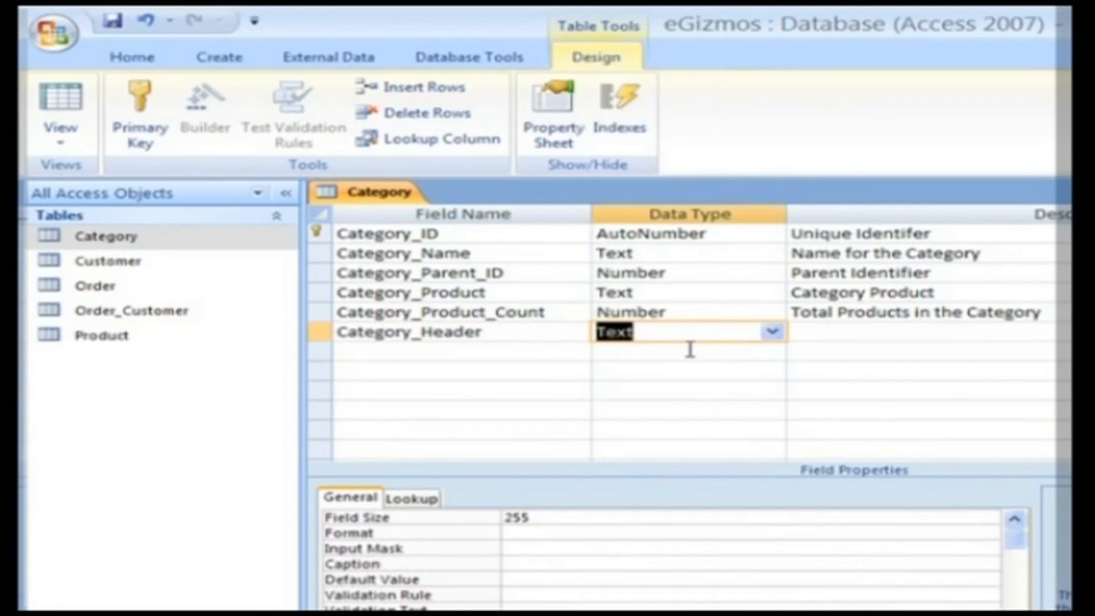
click(772, 332)
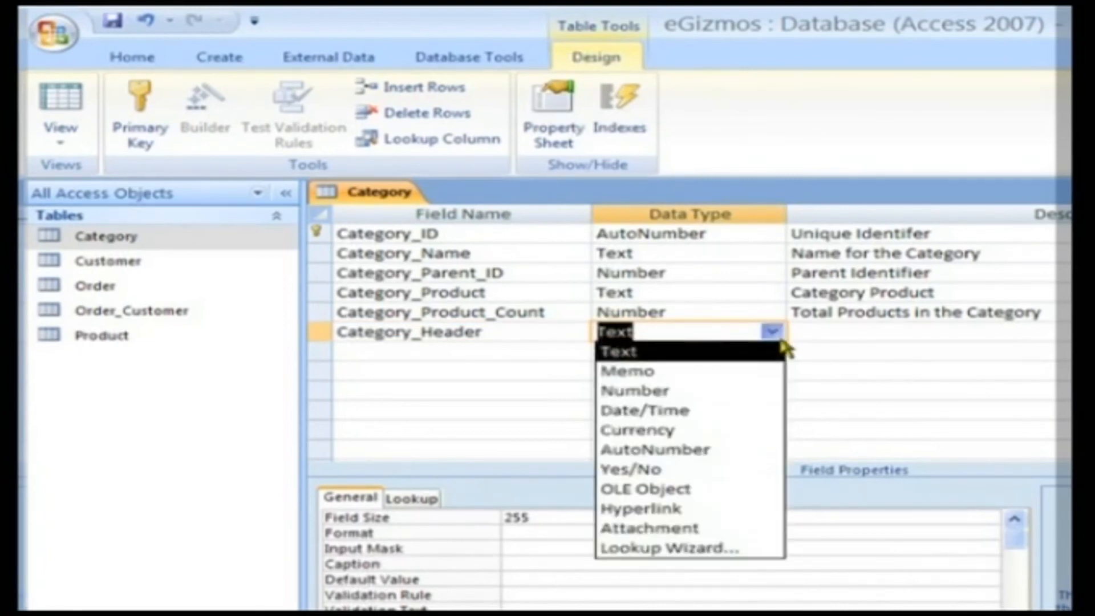
click(733, 353)
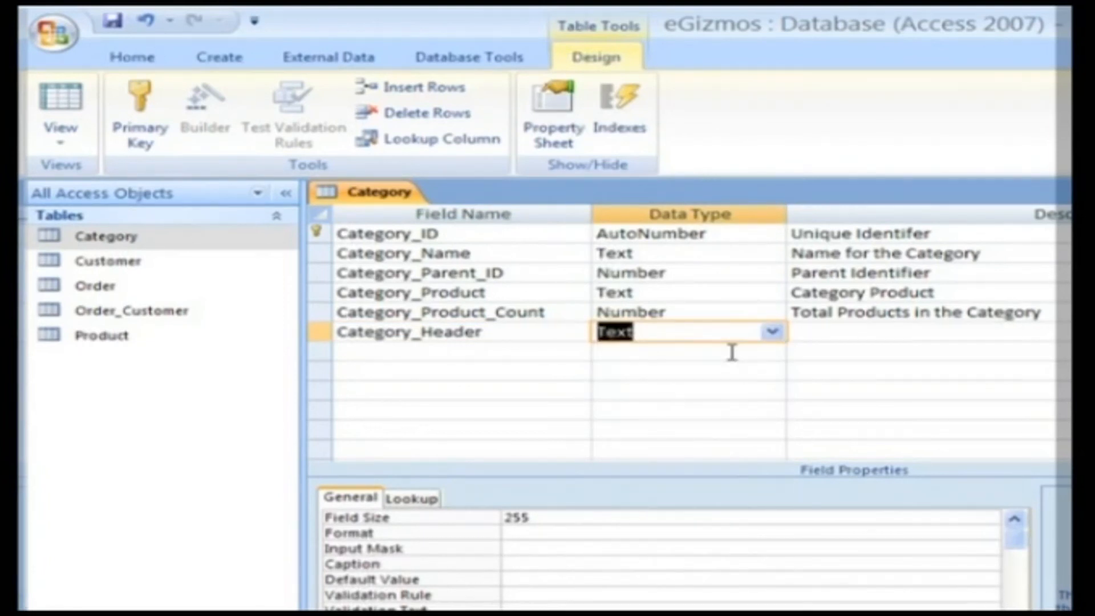
click(794, 330)
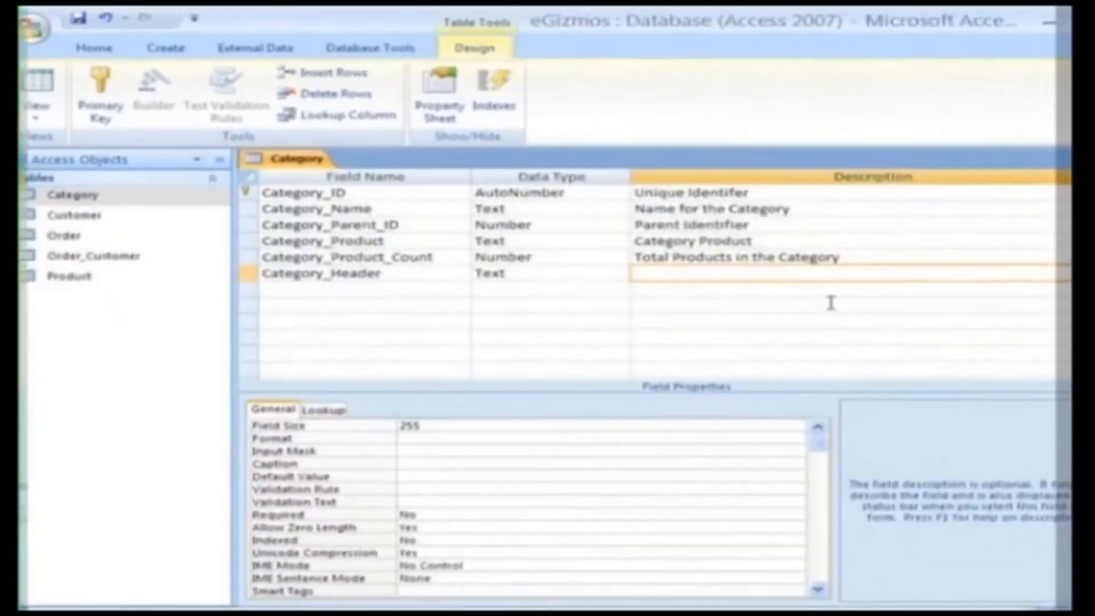
text(Header Information for the Category)
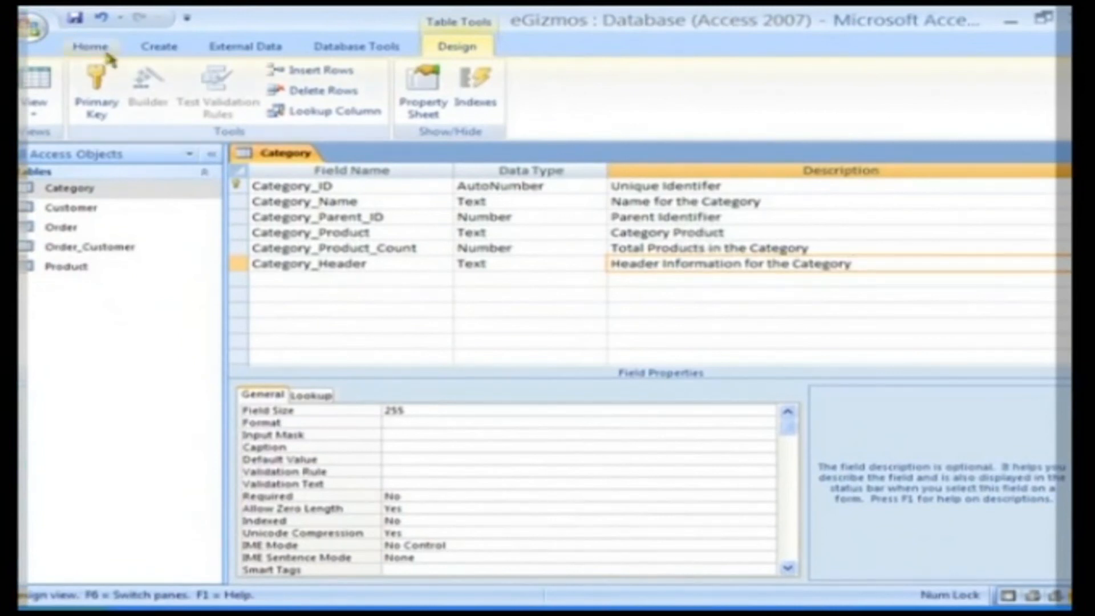
click(78, 25)
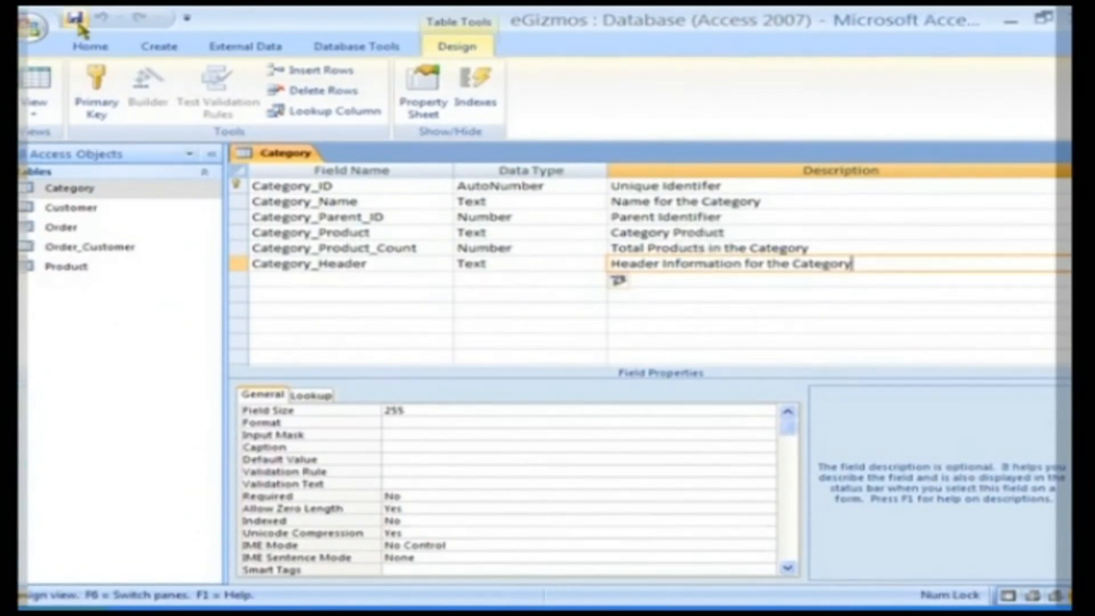